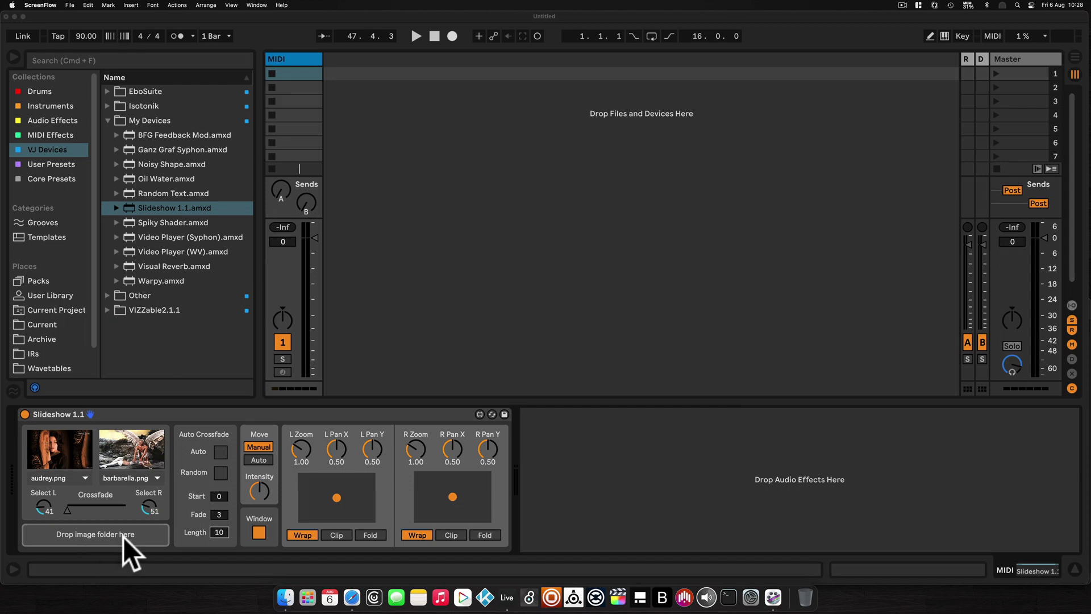
- Browse the left and right image lists and step the left image to explosion.png
left_click(49, 479)
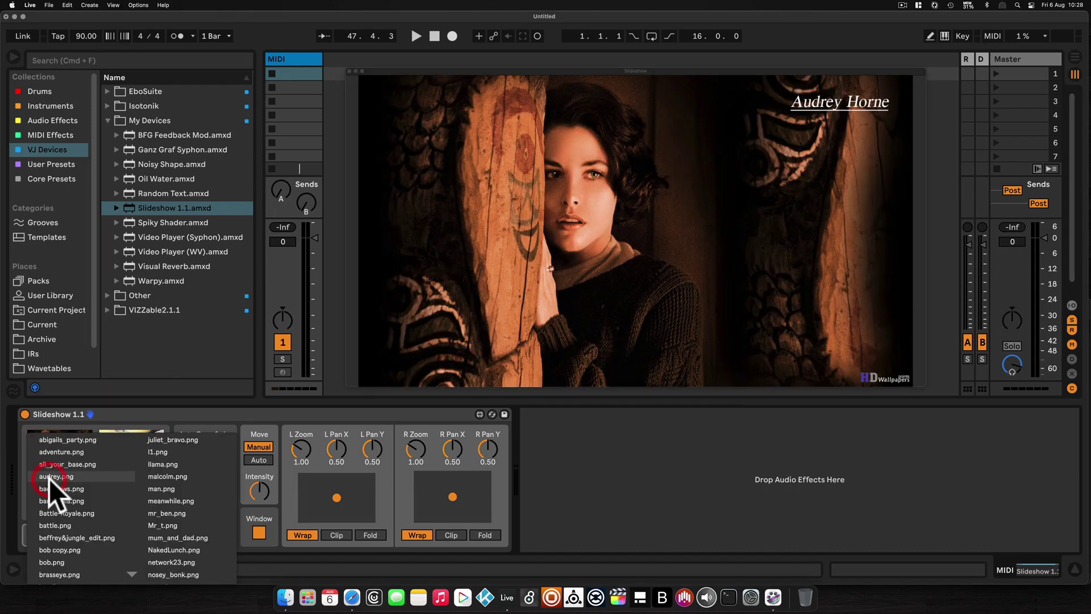
mouse_move(139, 570)
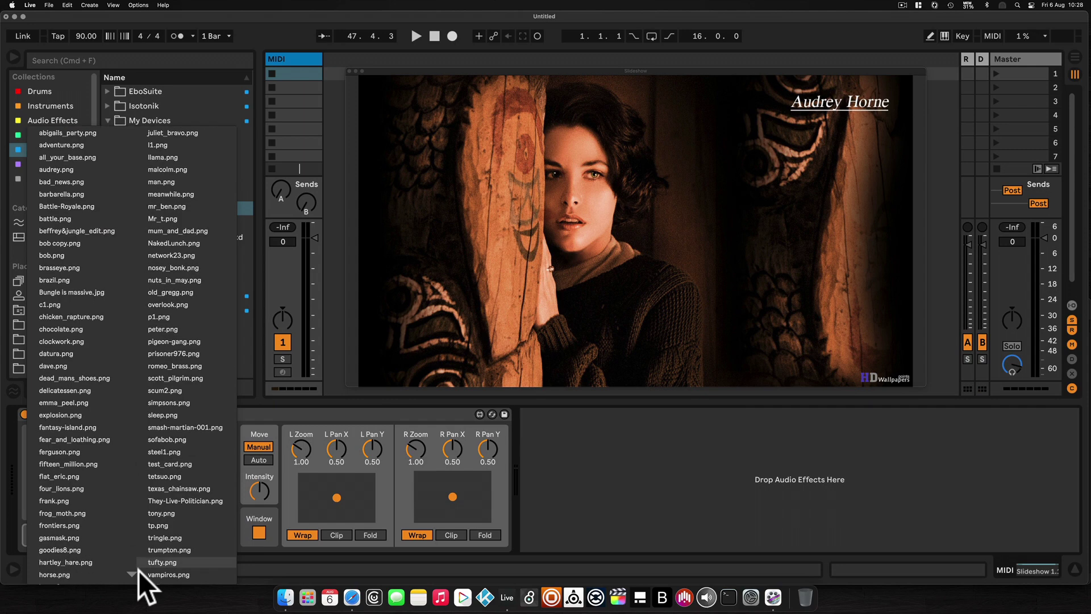
left_click(537, 489)
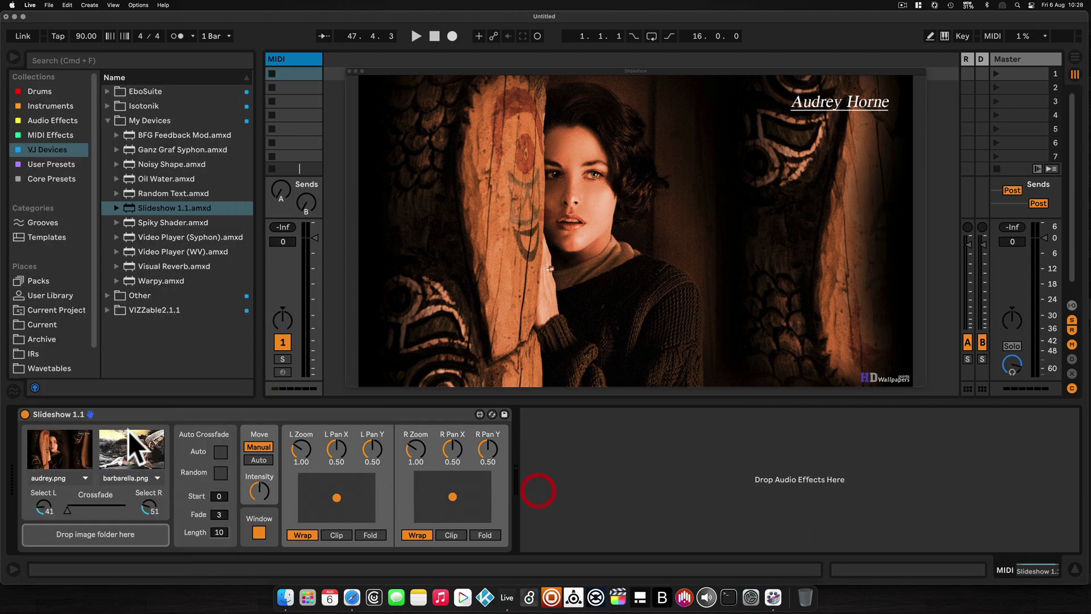
left_click(132, 478)
mouse_move(202, 579)
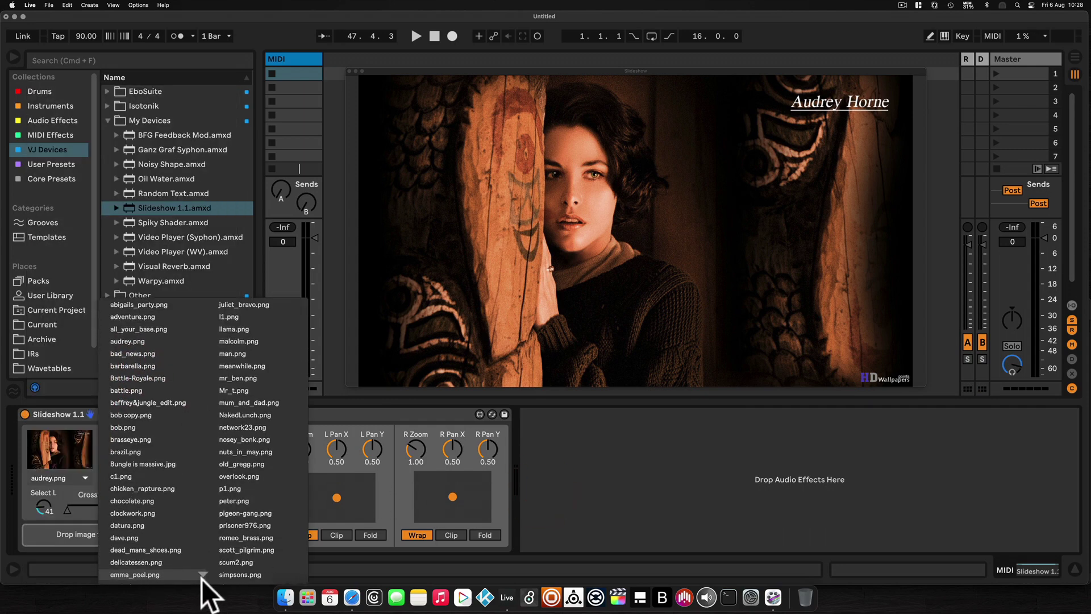
left_click(646, 502)
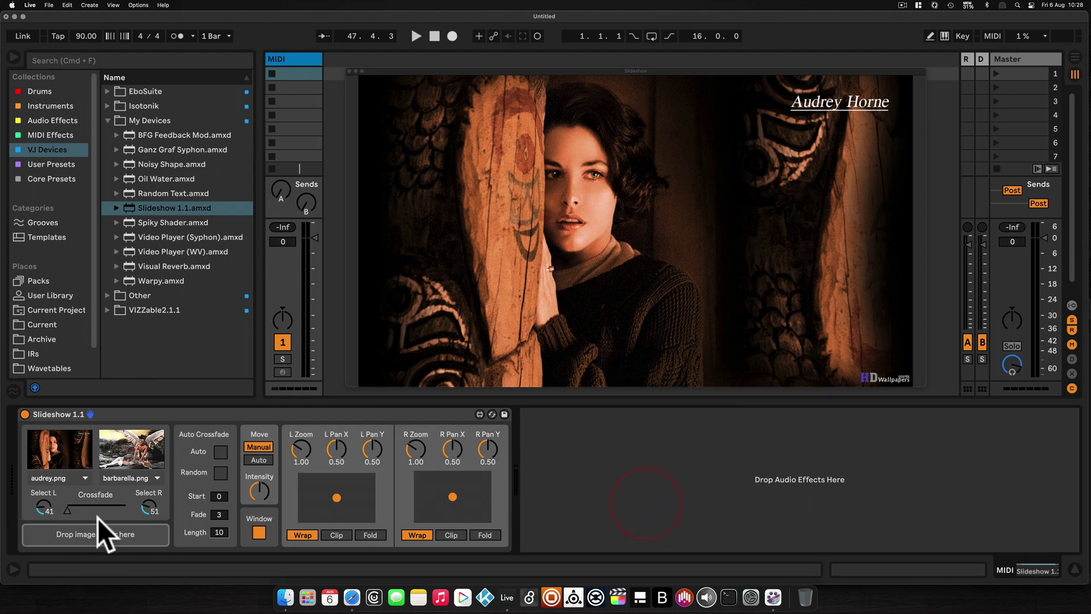
left_click_drag(44, 506, 43, 528)
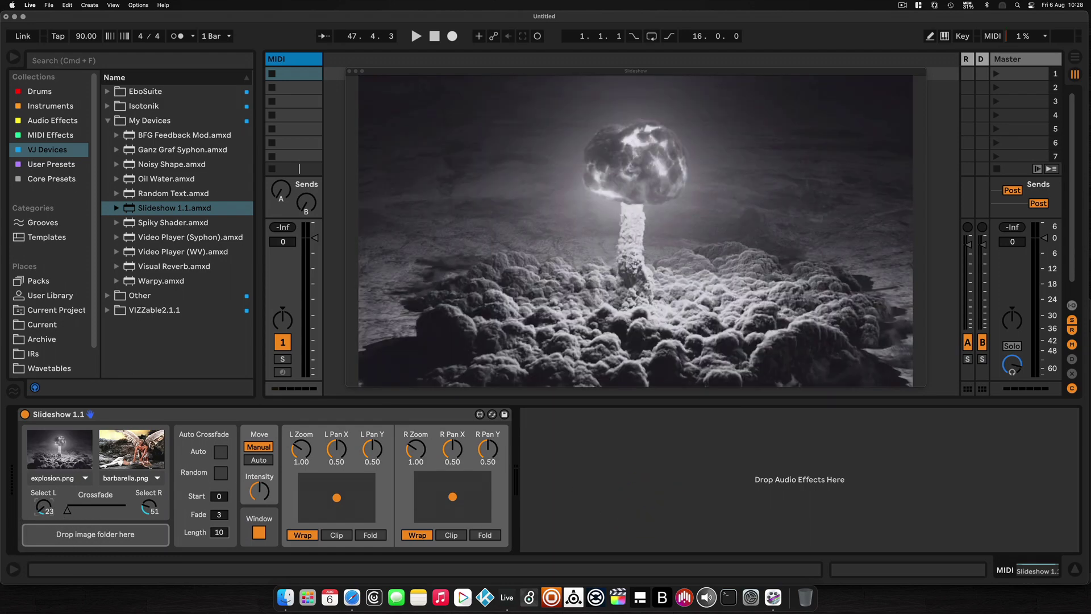
left_click_drag(147, 507, 147, 521)
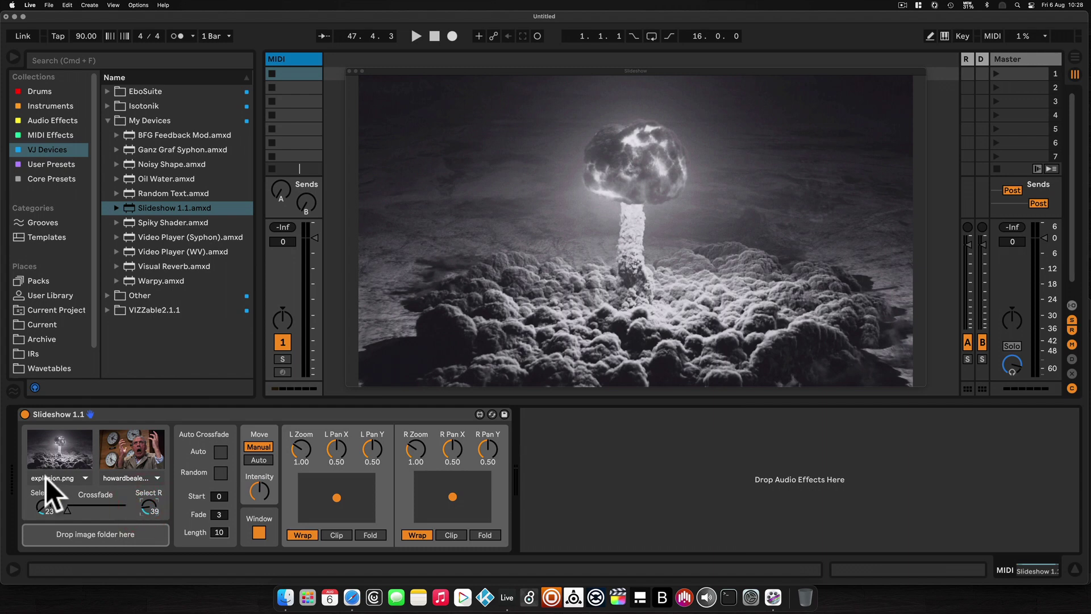
- Set the left image to dave.png and the right to emma_peel.png, then crossfade right
left_click(46, 477)
left_click(53, 430)
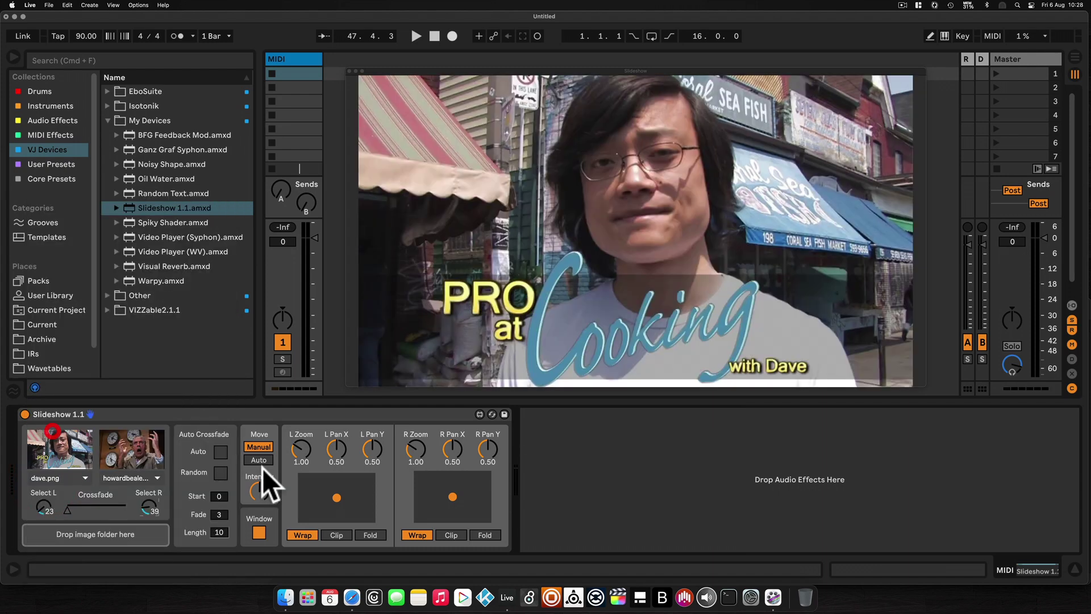
left_click(118, 477)
left_click(135, 268)
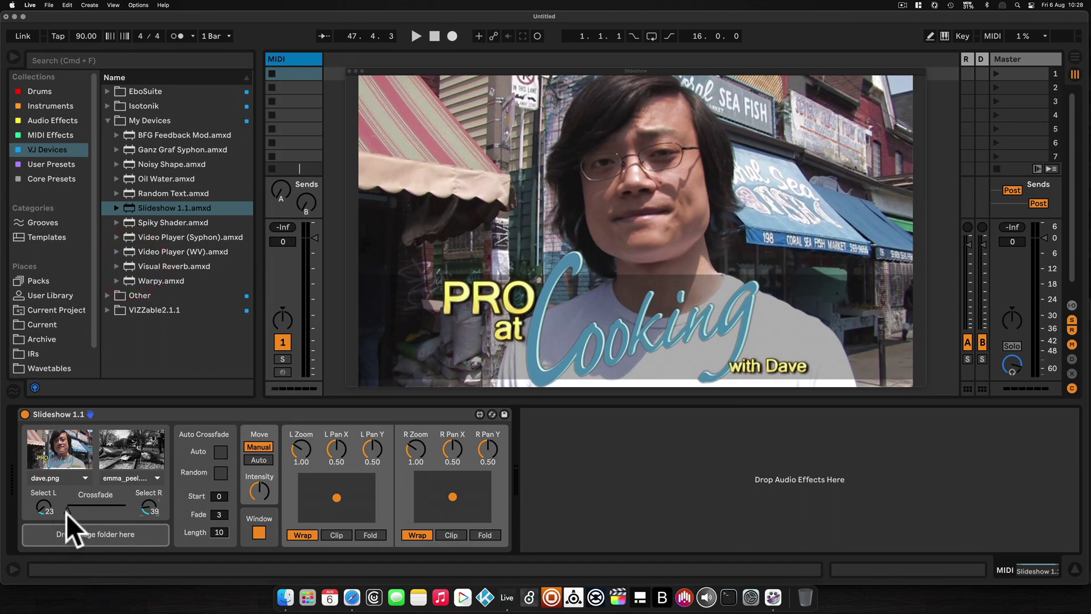
mouse_move(67, 511)
left_mouse_down()
mouse_move(122, 510)
mouse_move(67, 509)
left_mouse_up()
- Enable Auto and Random crossfading and lower the Start image from 25 to 0
left_click(220, 452)
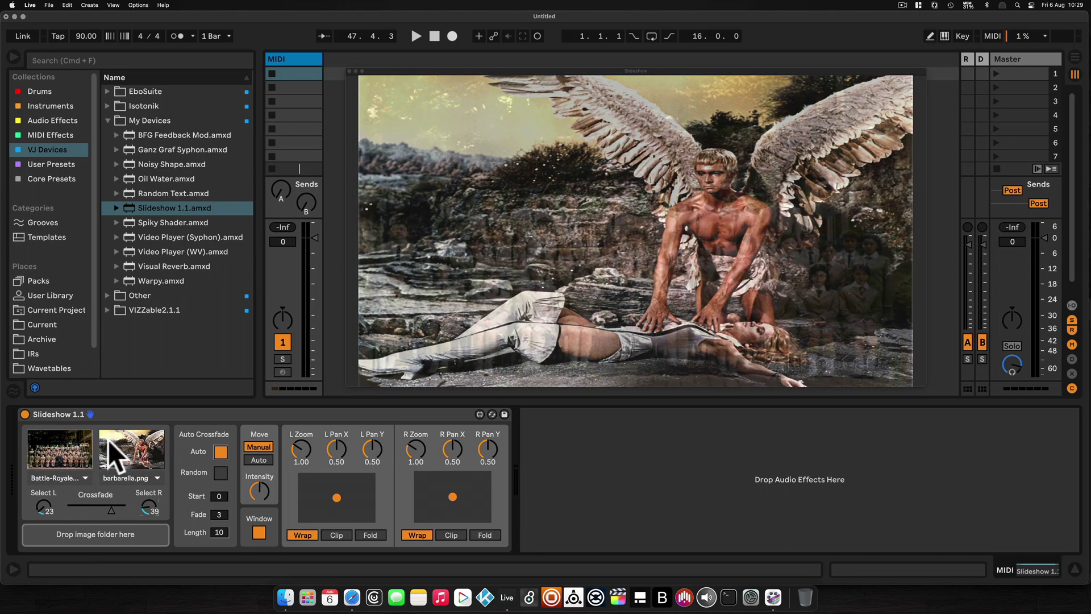
left_click(220, 472)
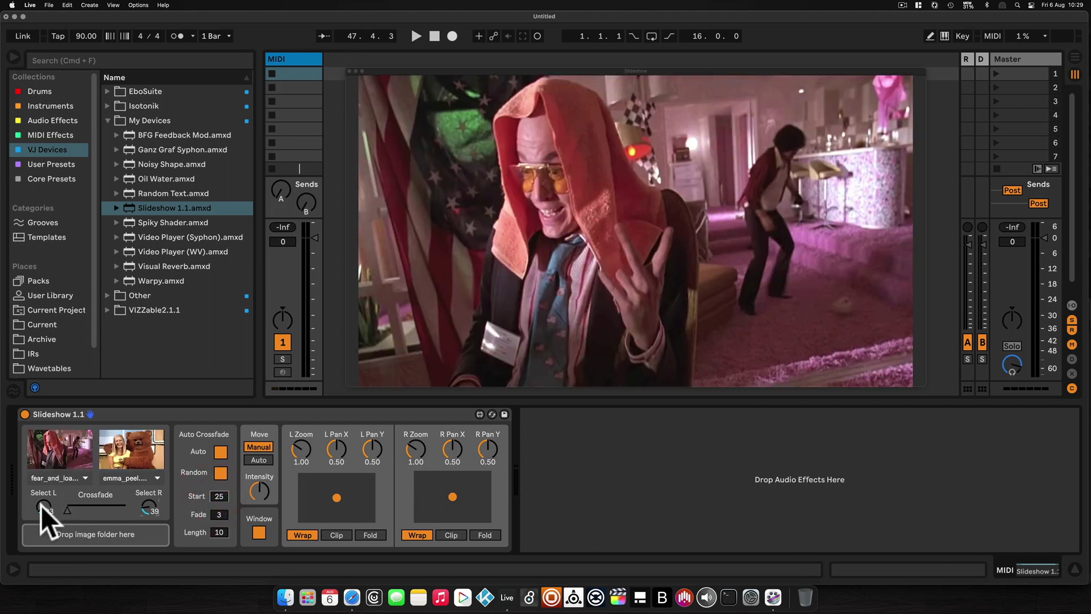
left_click_drag(223, 495, 223, 514)
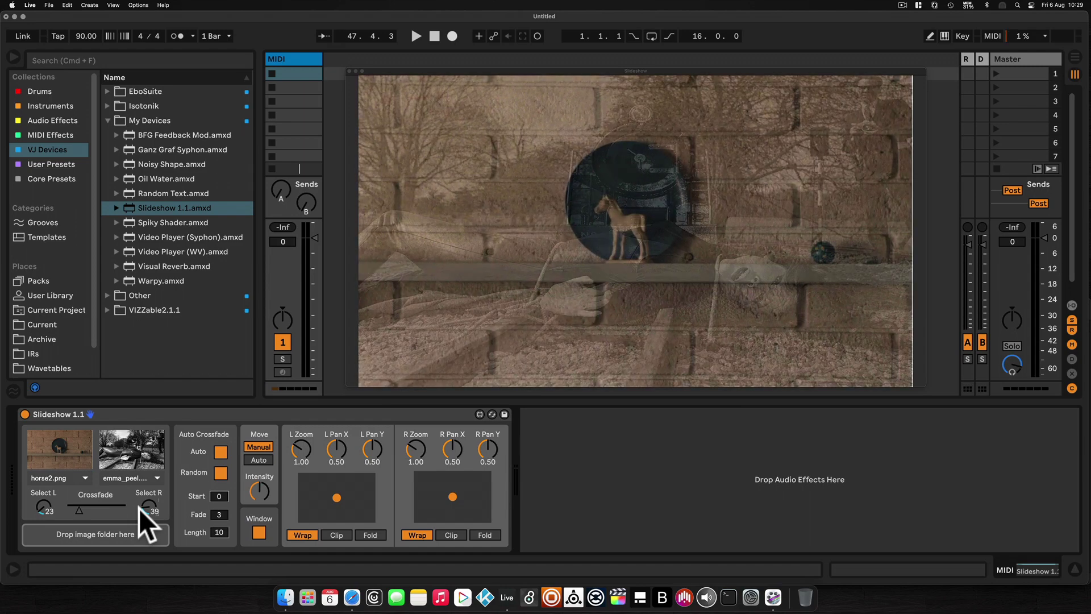
- Toggle Move between Auto and Manual, crossfade fully to Mr_t.png, and zoom the right image below 1.00
left_click(260, 460)
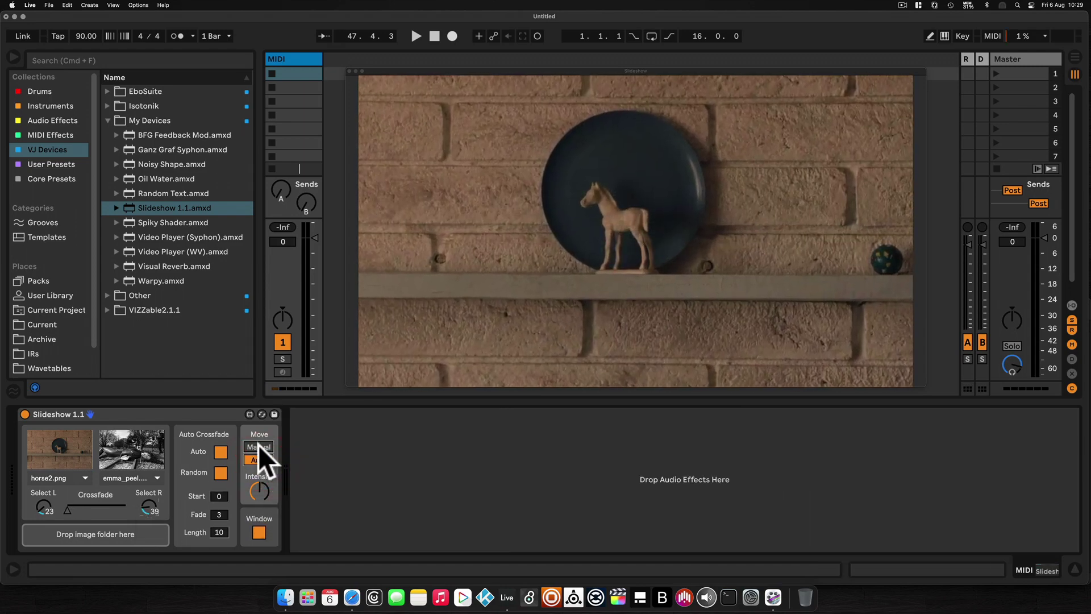
left_click(259, 447)
left_click(255, 460)
left_click(260, 447)
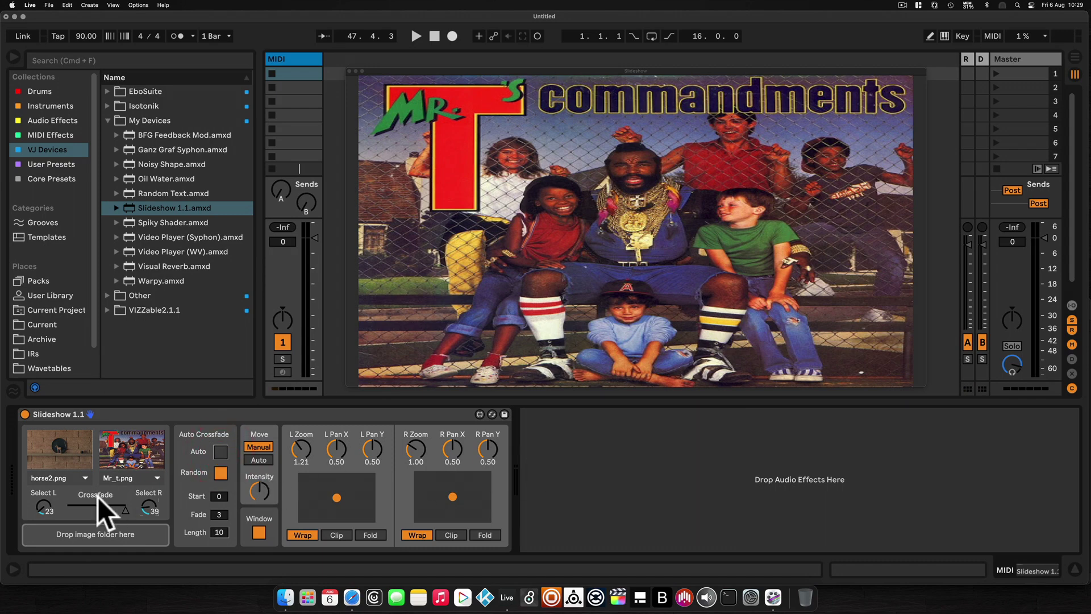
mouse_move(121, 506)
left_mouse_down()
mouse_move(80, 506)
mouse_move(125, 506)
left_mouse_up()
mouse_move(415, 449)
left_mouse_down()
mouse_move(415, 430)
mouse_move(416, 483)
mouse_move(415, 452)
left_mouse_up()
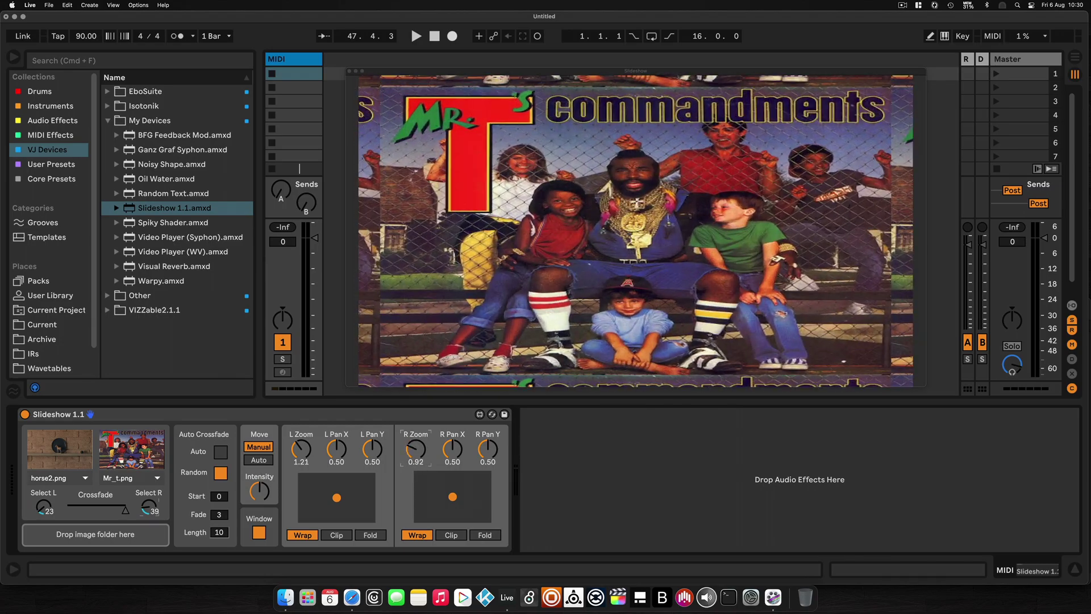
- Reset the right zoom to 1.00, then zoom out and pan the right image up and right
double_click(415, 448)
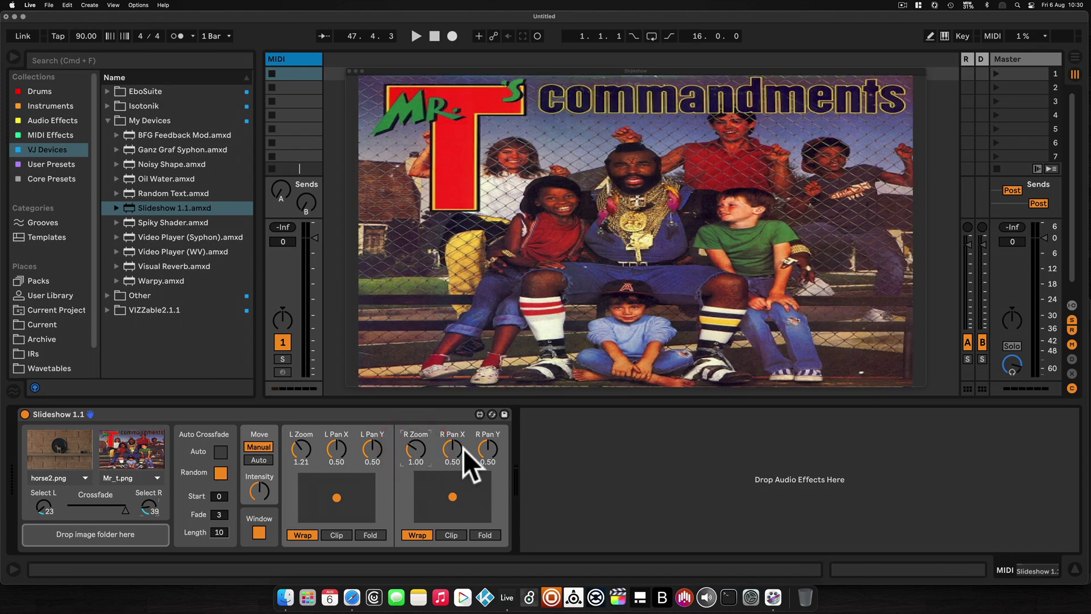
left_click_drag(421, 449, 487, 434)
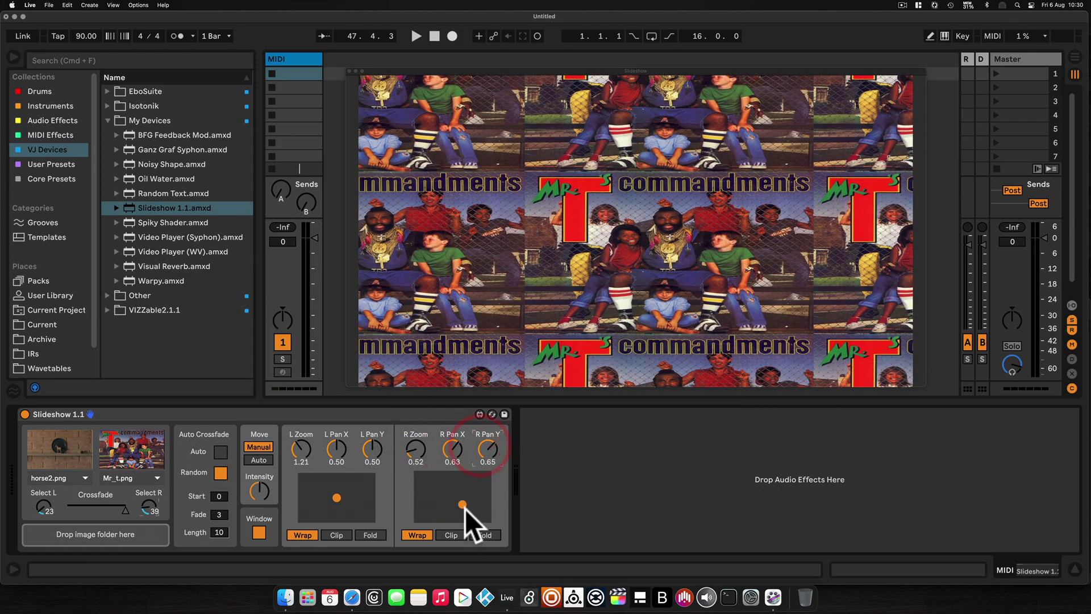
left_click(465, 507)
mouse_move(465, 507)
left_mouse_down()
mouse_move(473, 495)
mouse_move(449, 493)
left_mouse_up()
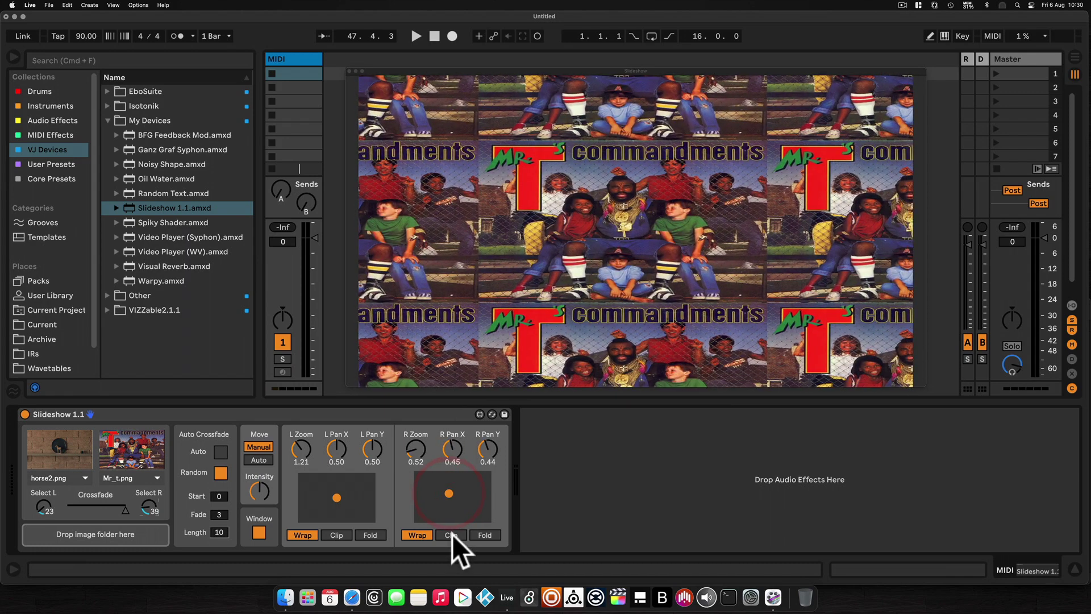
- Try Clip and Fold edge modes on the right image, return to Wrap, and reset zoom to 1.00
left_click(453, 534)
left_click(486, 534)
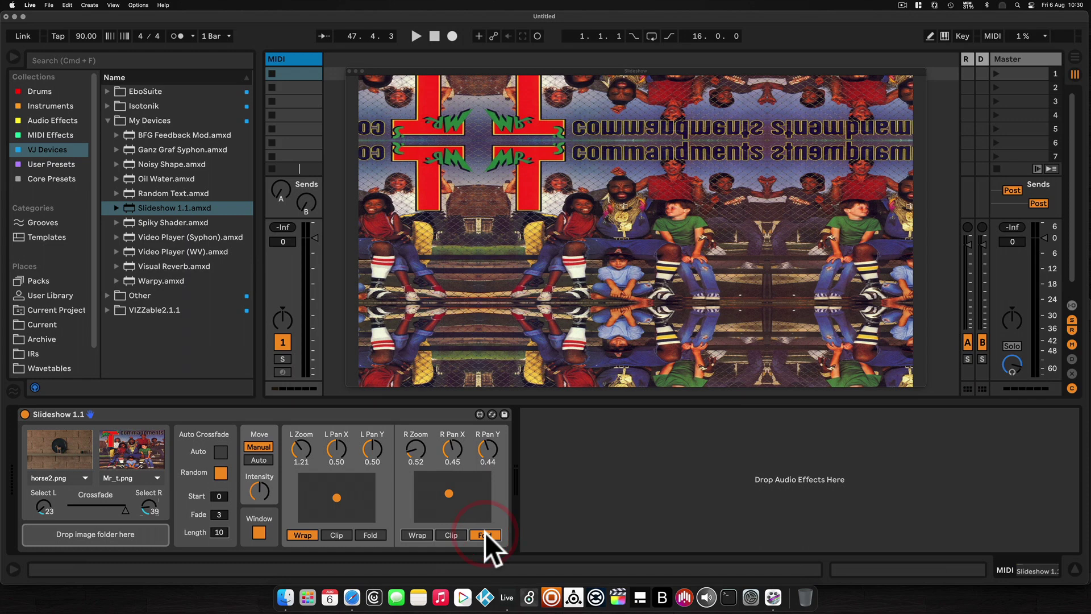
left_click(458, 534)
left_click(424, 535)
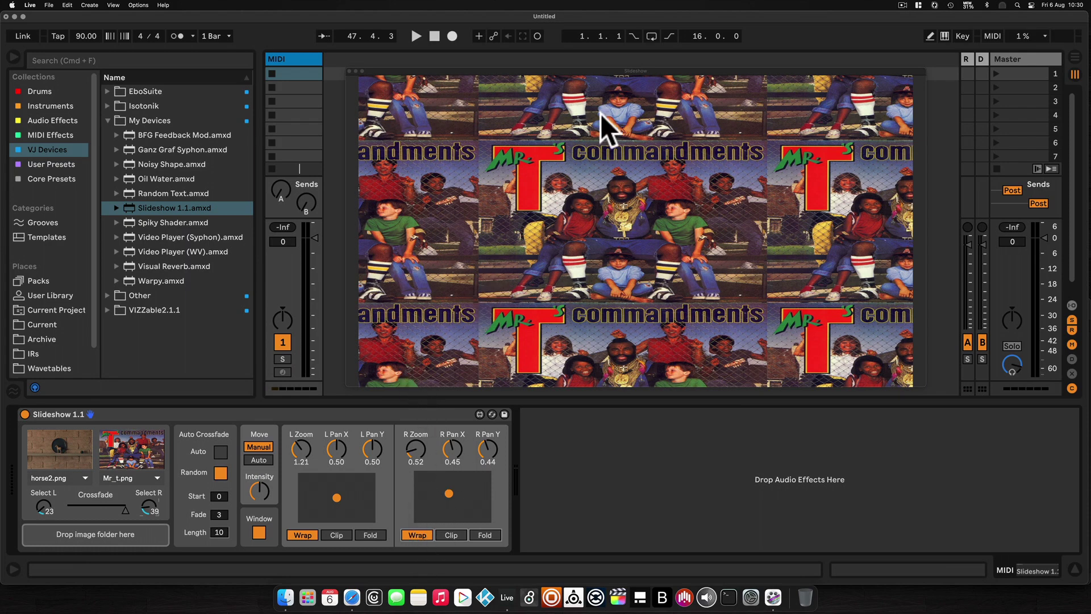
left_click(443, 535)
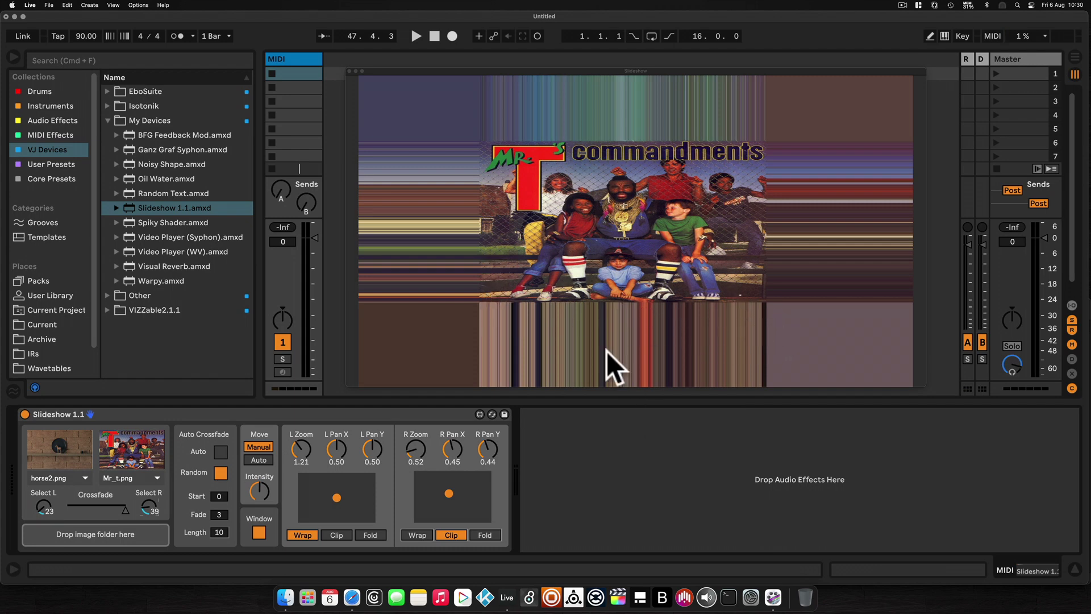
left_click(483, 534)
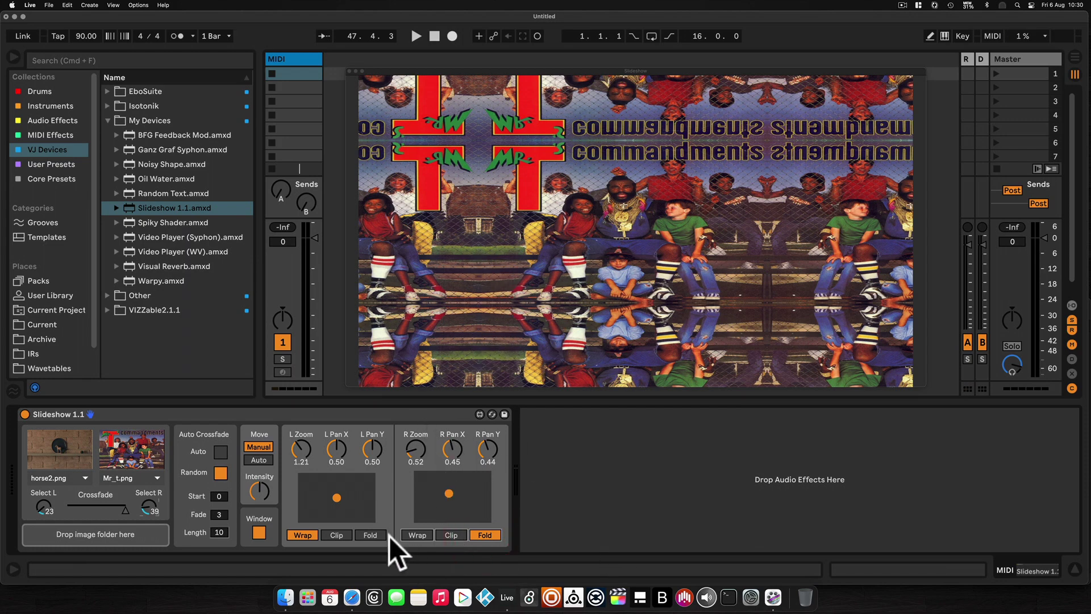
left_click(417, 534)
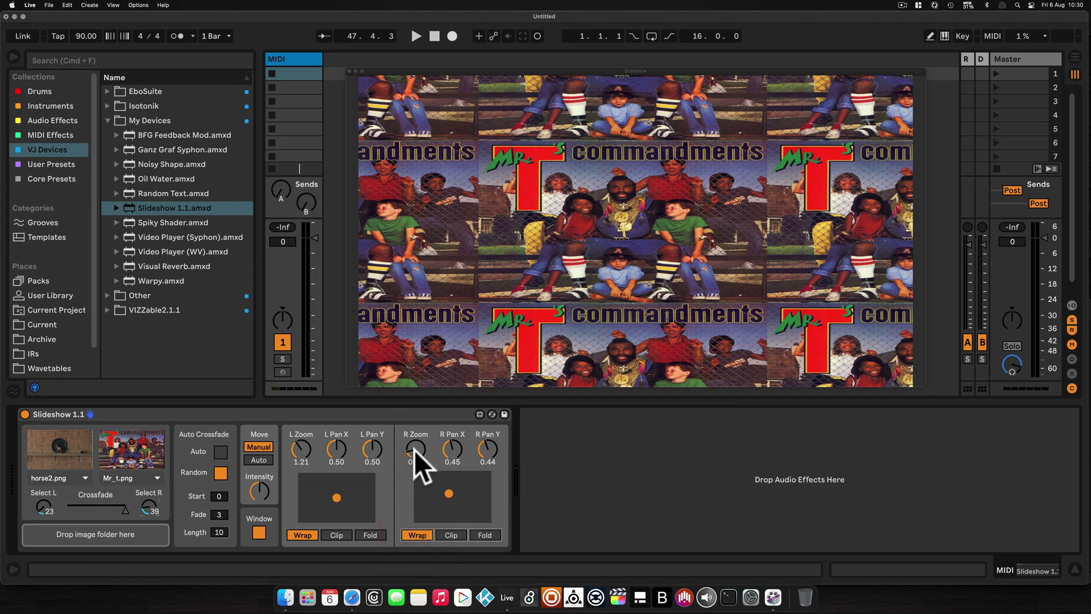
left_click_drag(415, 449, 414, 450)
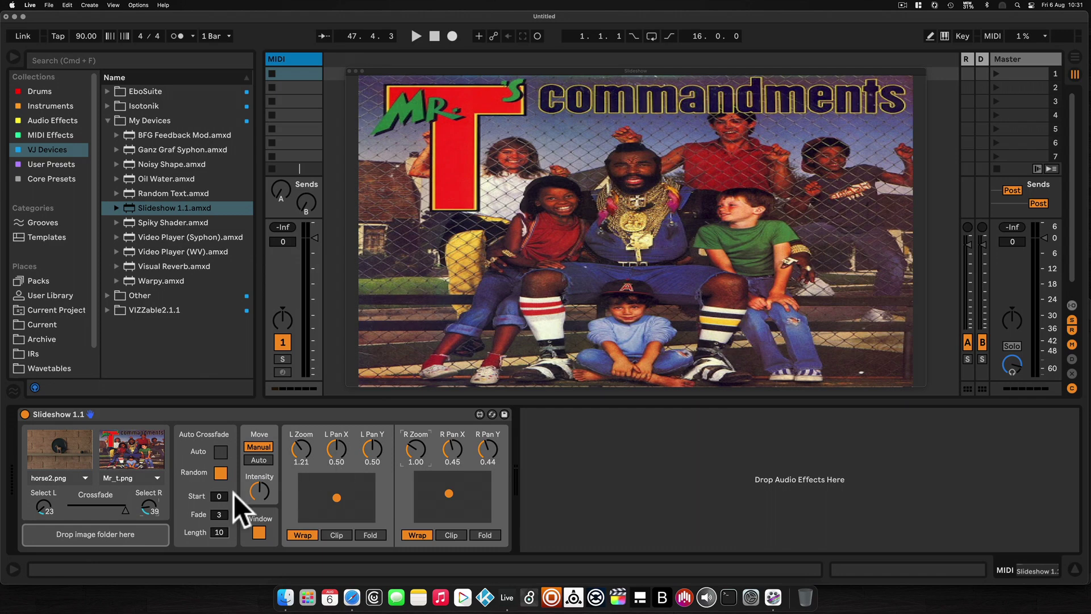
- Set Move to Auto and switch on Auto Crossfade
left_click(259, 460)
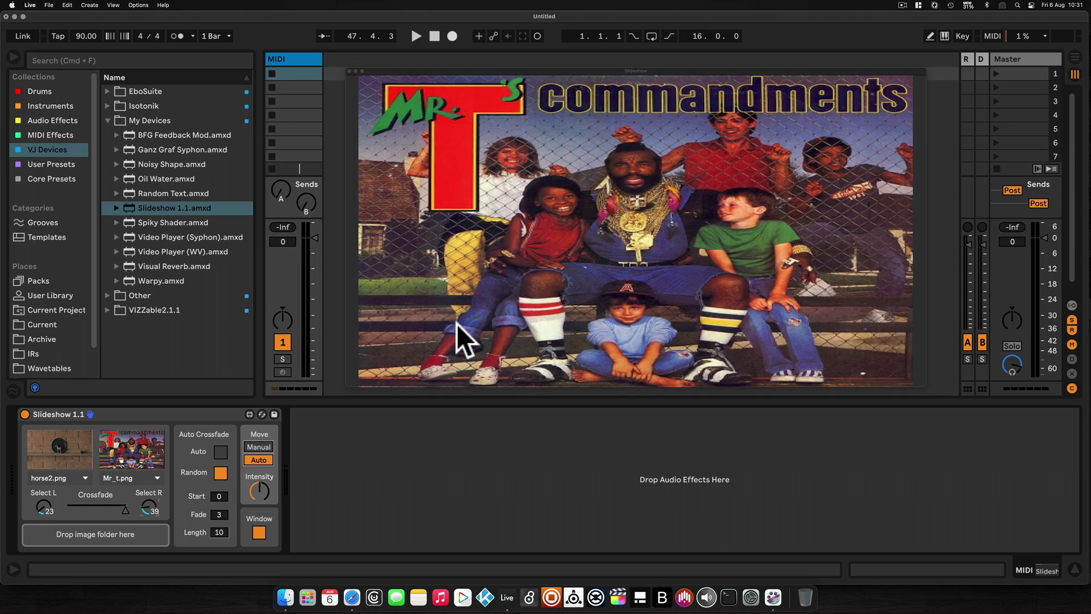
left_click(220, 453)
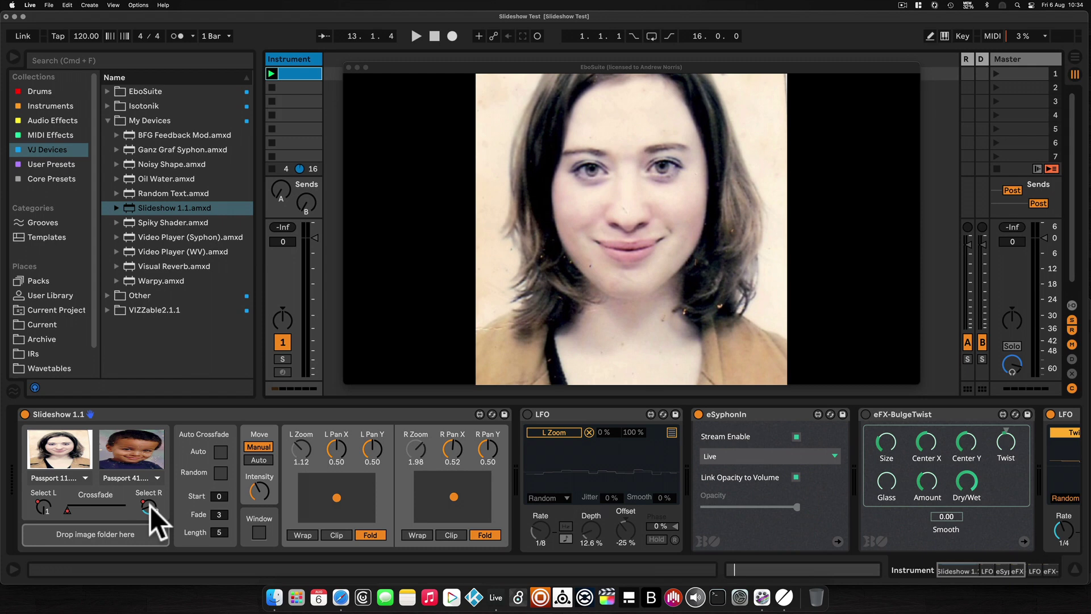
- Open the clip's envelopes for the Slideshow device, shrinking the video output window
double_click(300, 69)
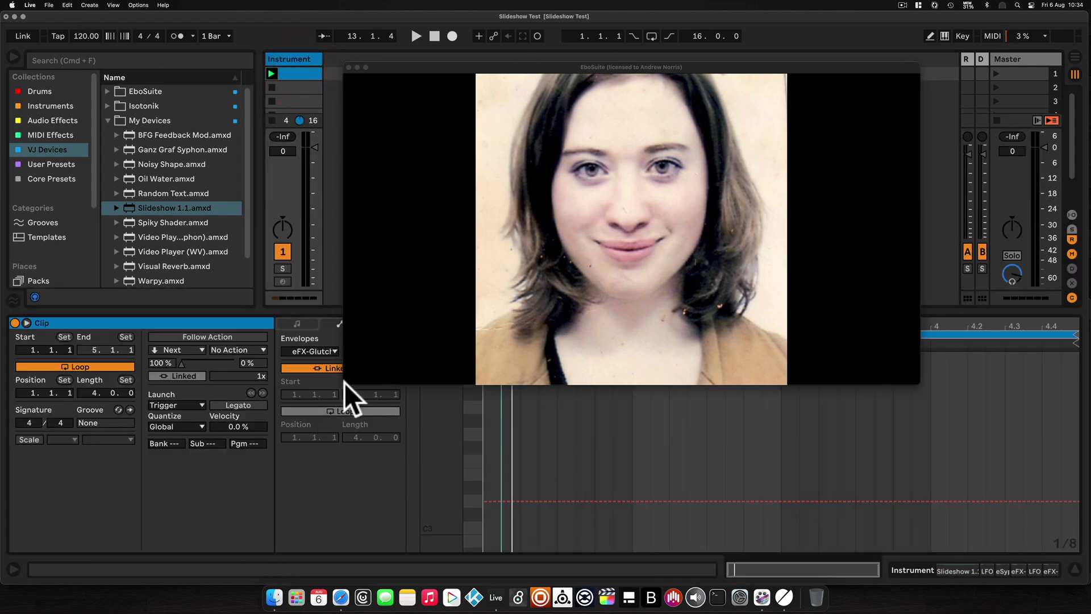
left_click_drag(344, 383, 464, 284)
left_click(316, 349)
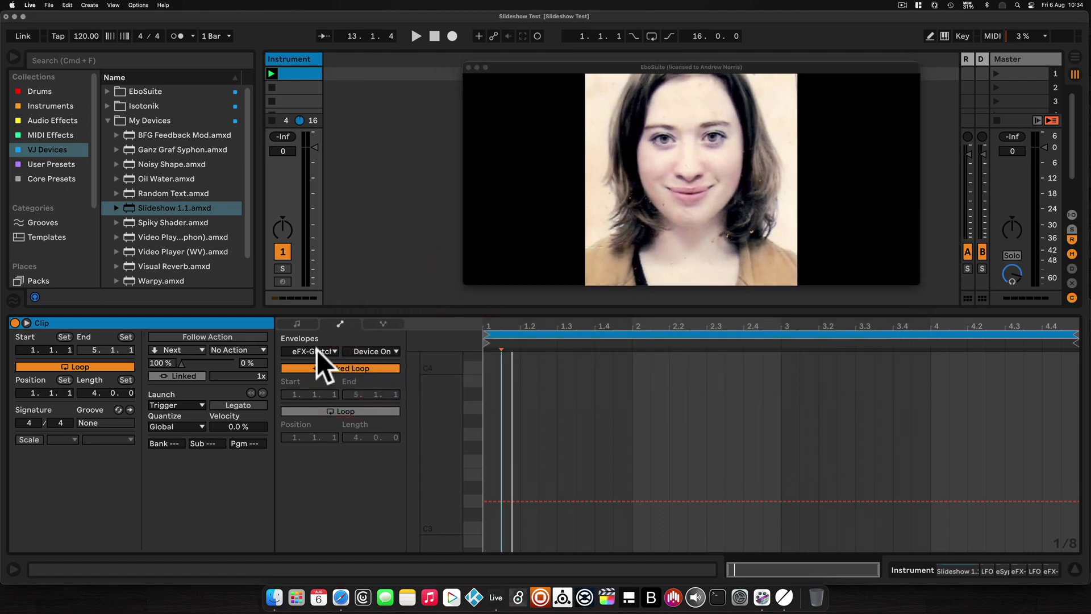
left_click(308, 350)
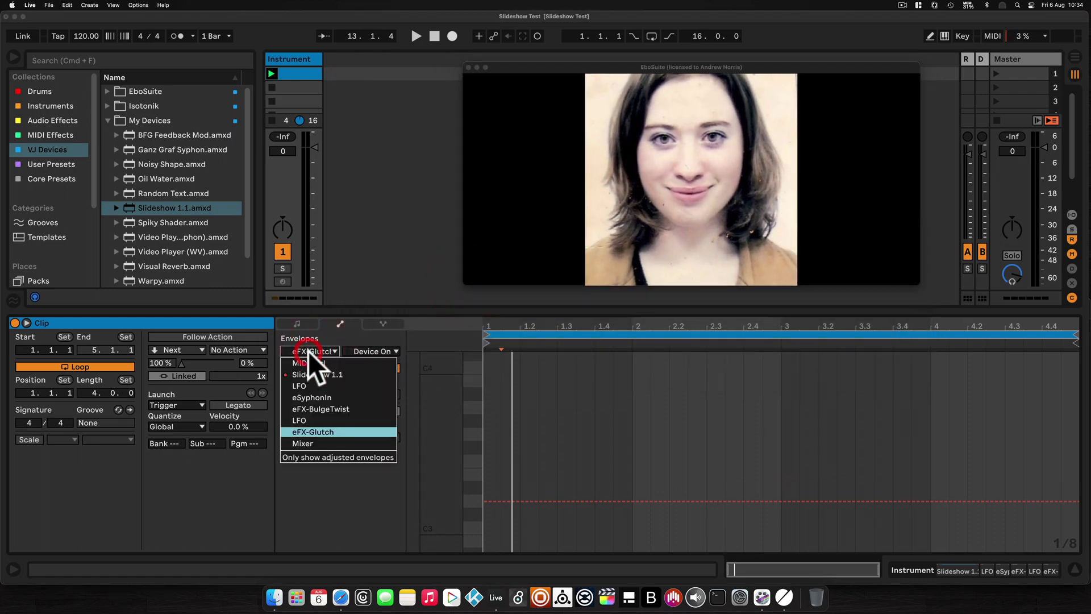
left_click(306, 373)
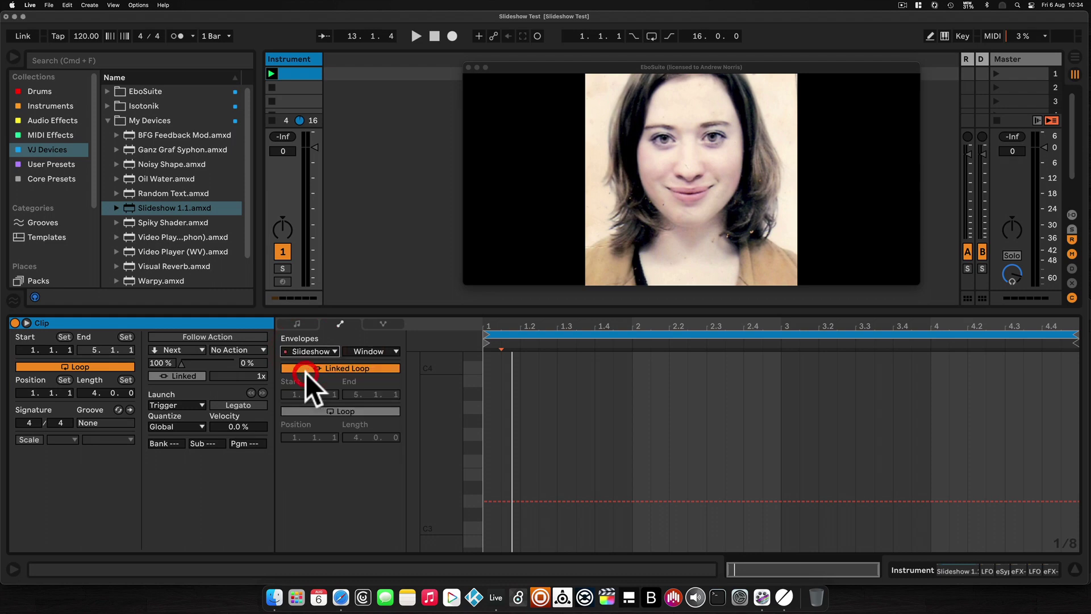
- Review the Crossfade, Select L and Select R envelopes, then start playback
left_click(371, 349)
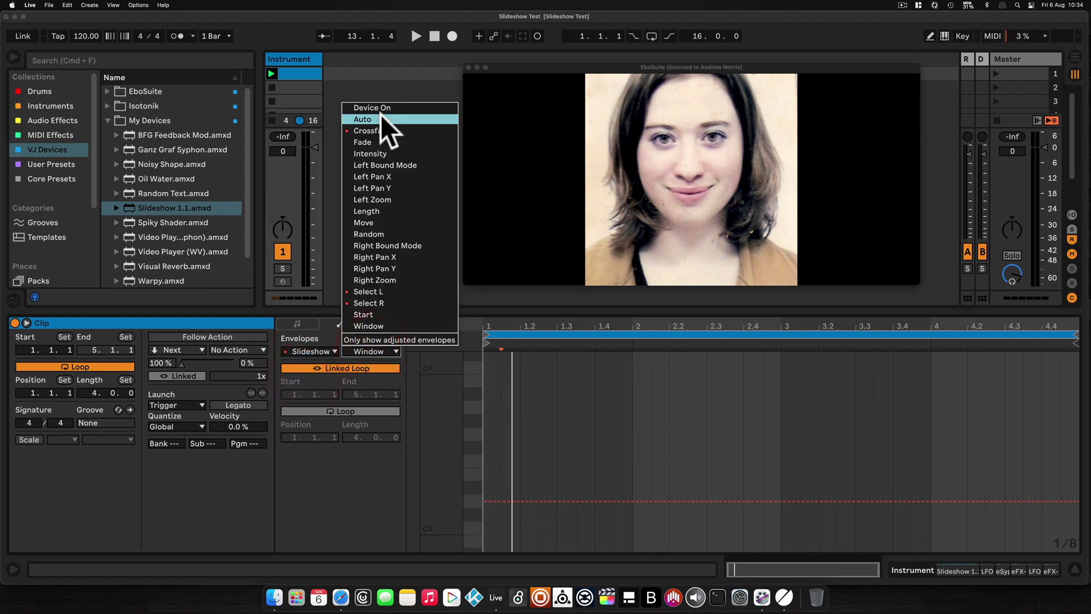
left_click(382, 131)
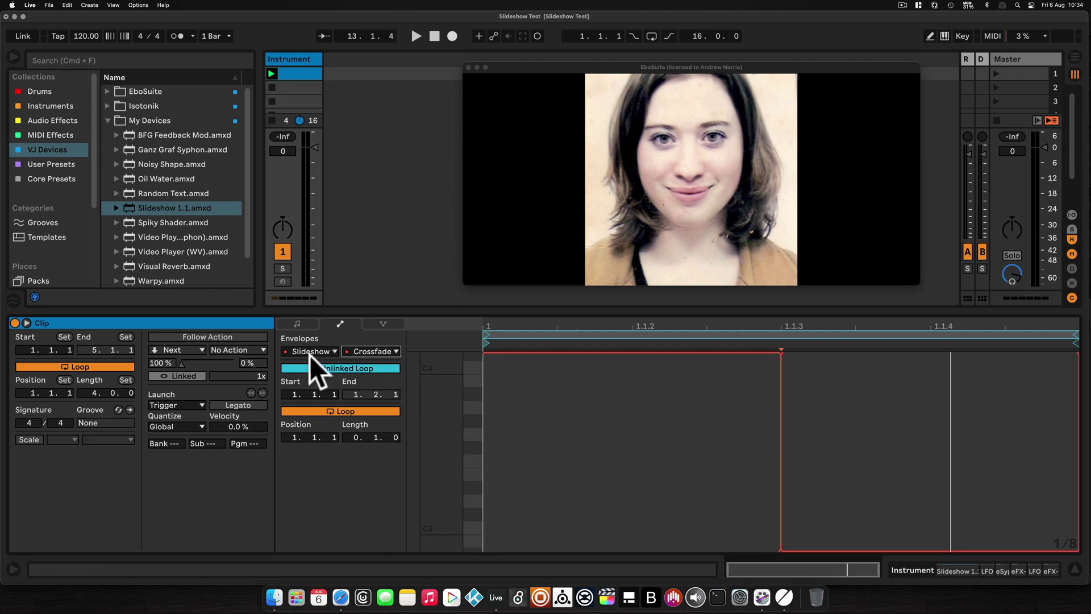
left_click(356, 351)
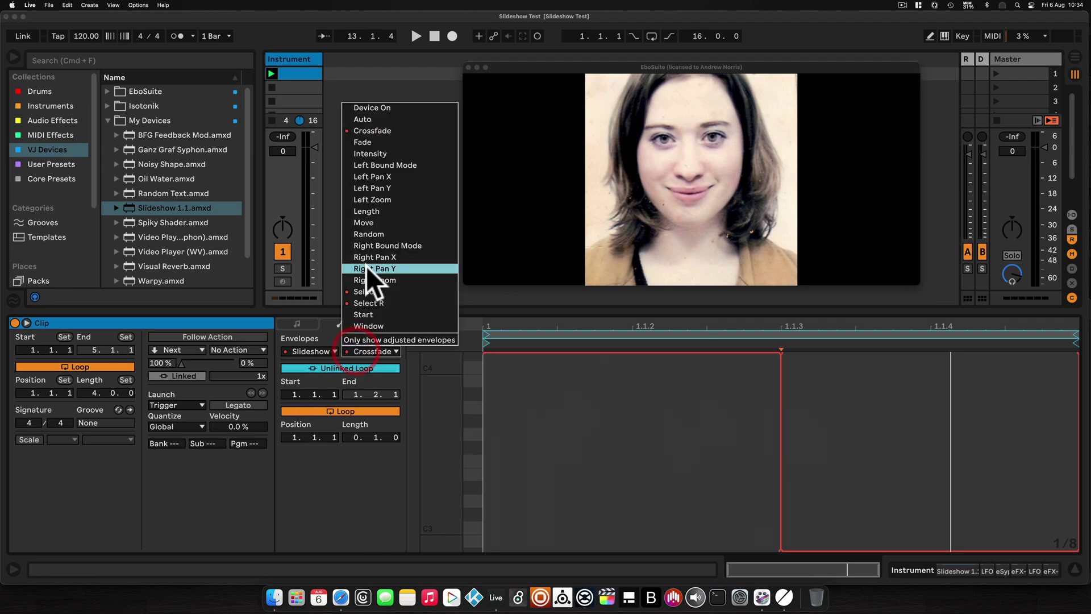
left_click(366, 291)
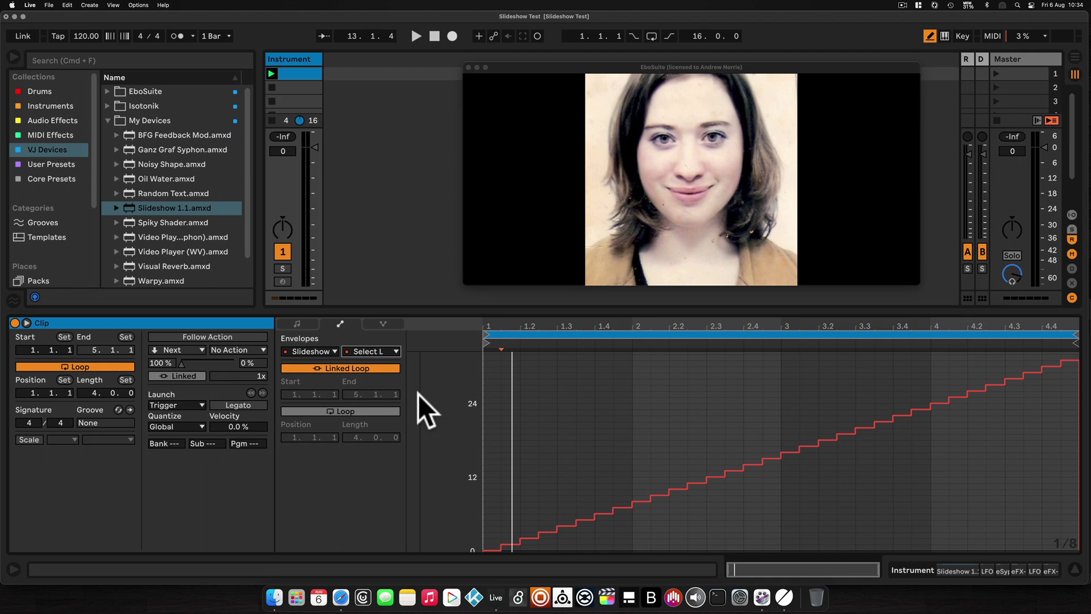
left_click(381, 357)
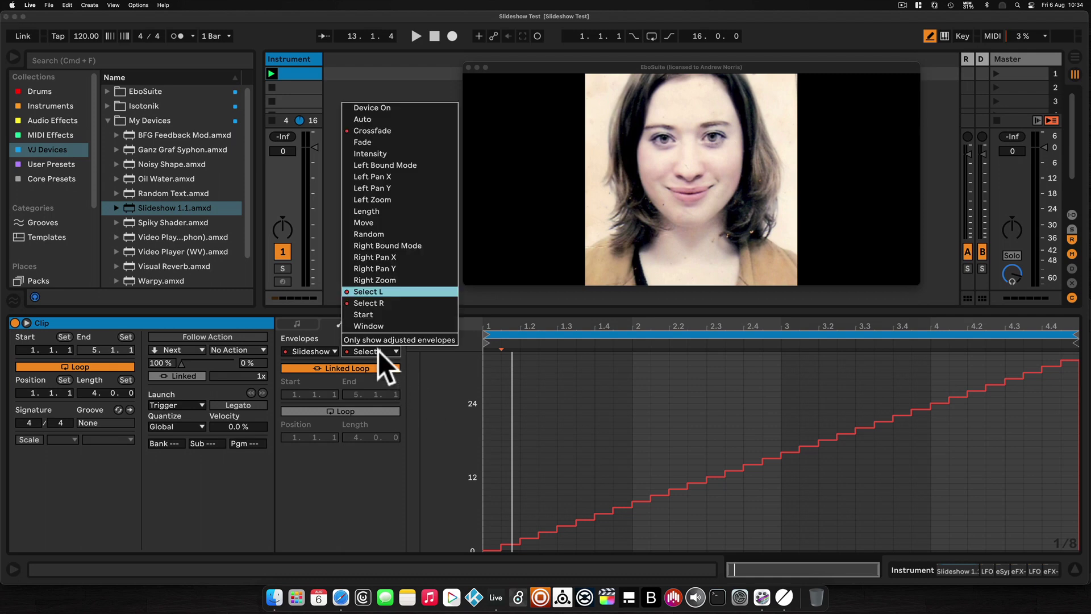
left_click(365, 303)
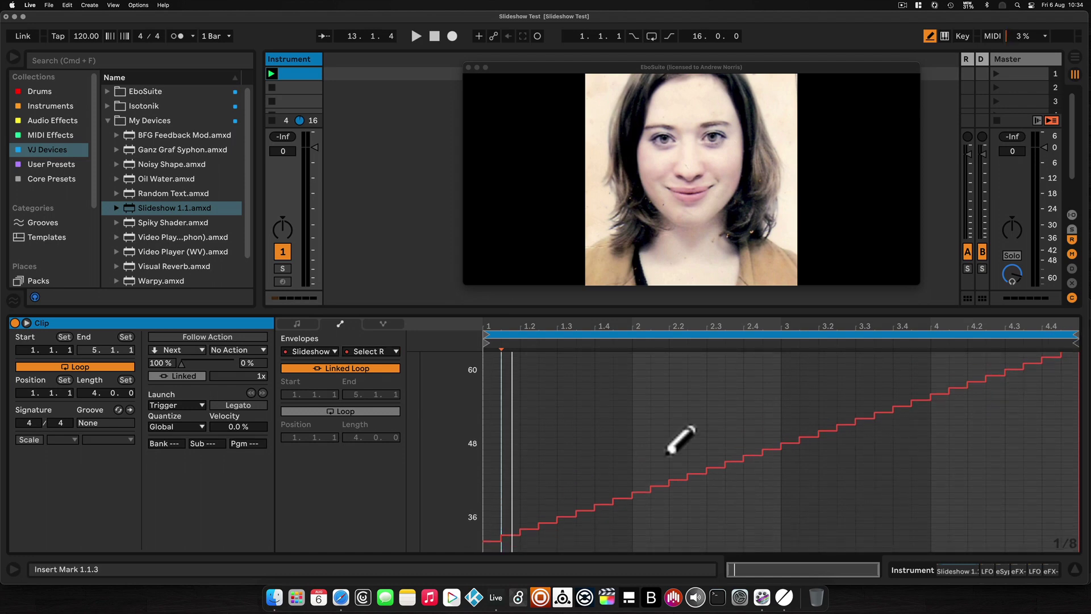
left_click(416, 36)
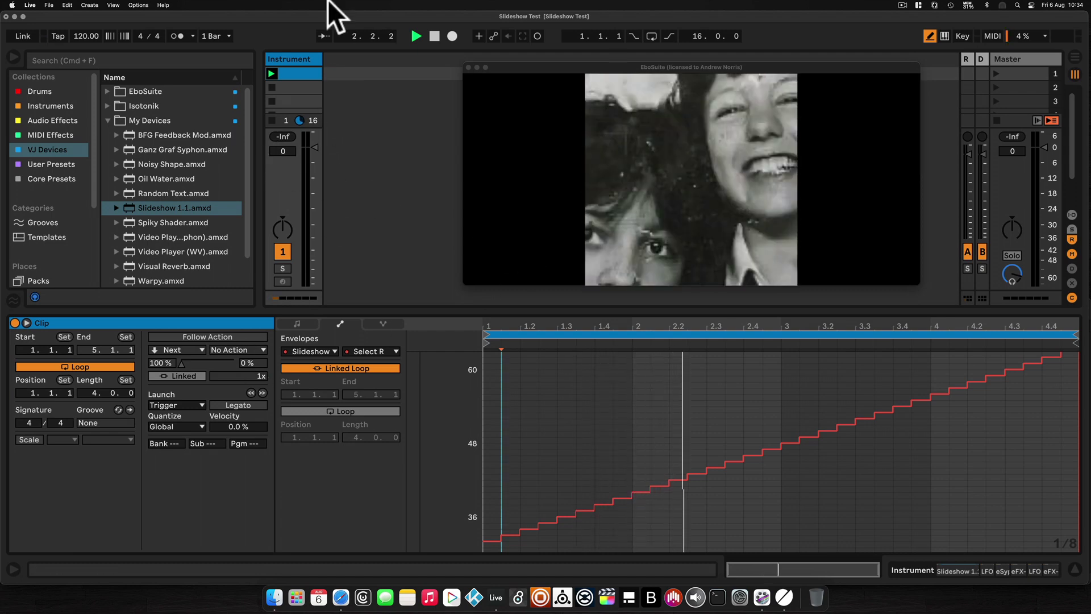
left_click(292, 59)
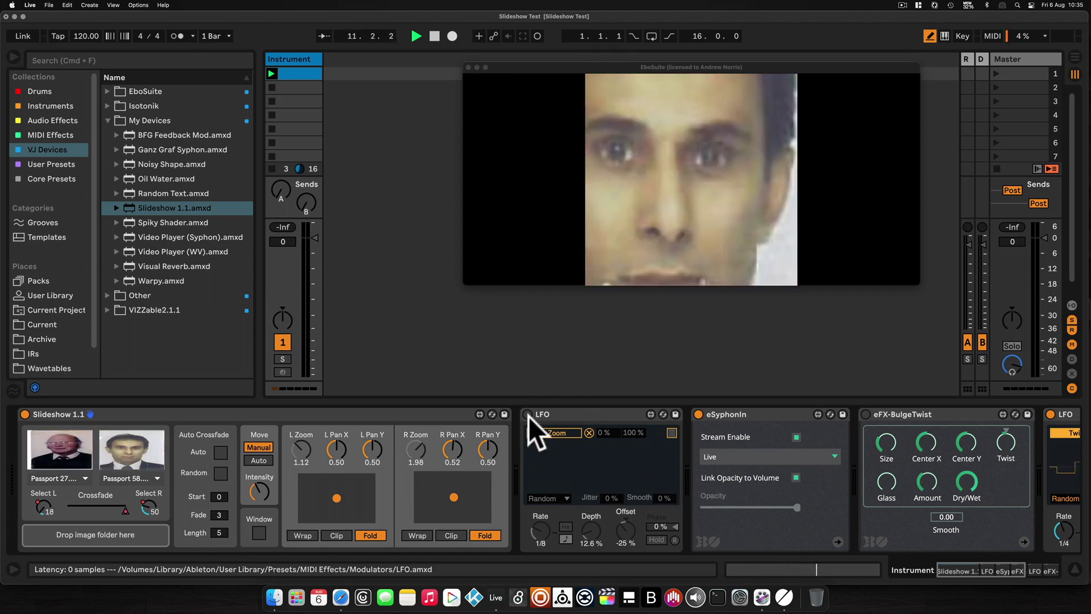
- Switch on the L Zoom LFO, eFX-BulgeTwist and eFX-Glutch
left_click(528, 414)
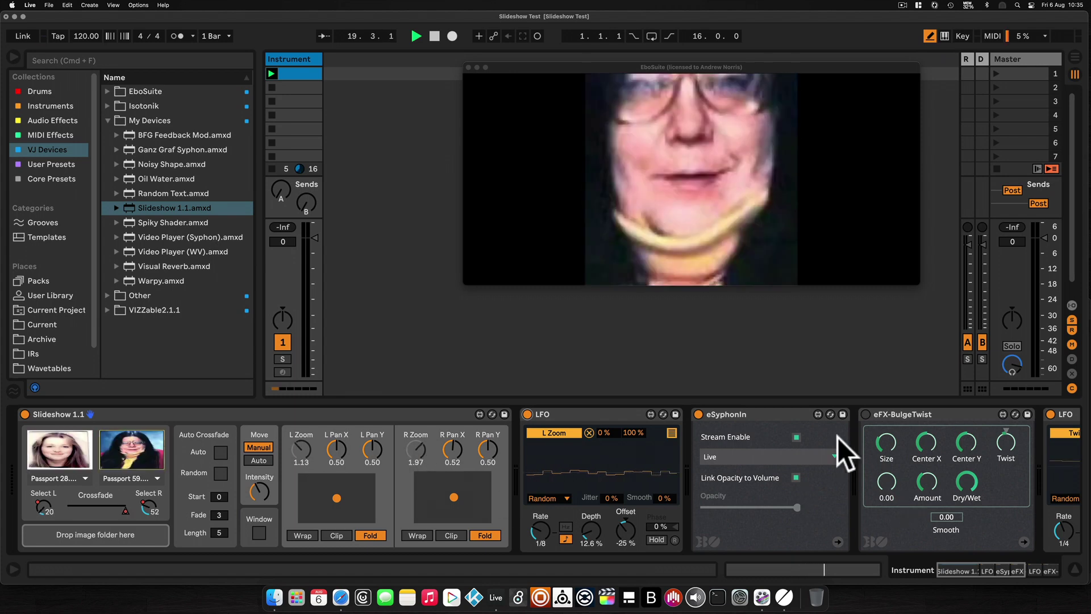
scroll(725, 487, "right", 3)
scroll(722, 486, "right", 6)
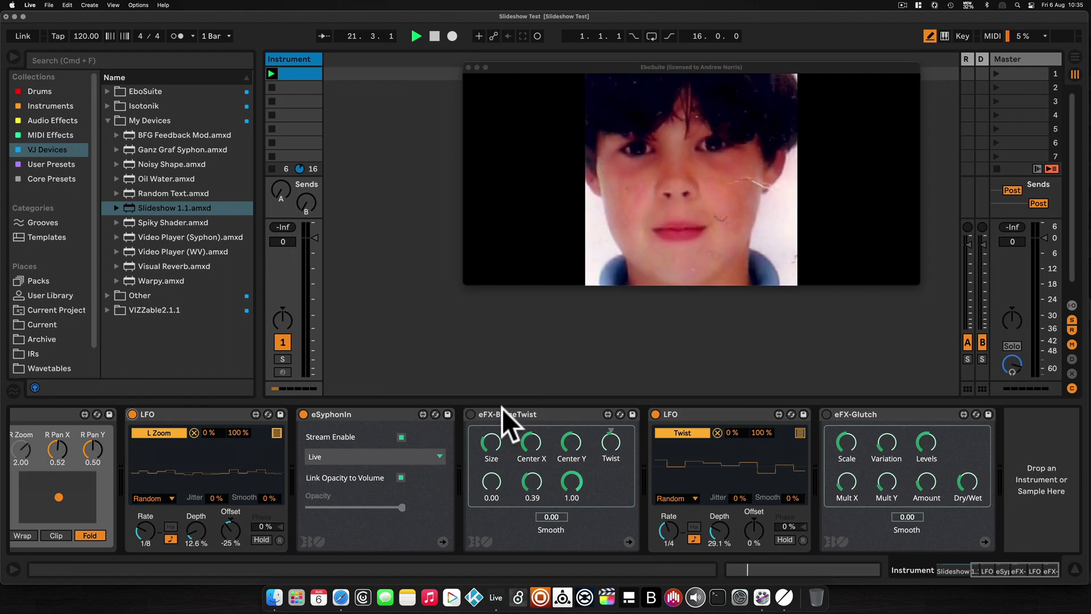
left_click(470, 414)
left_click(827, 414)
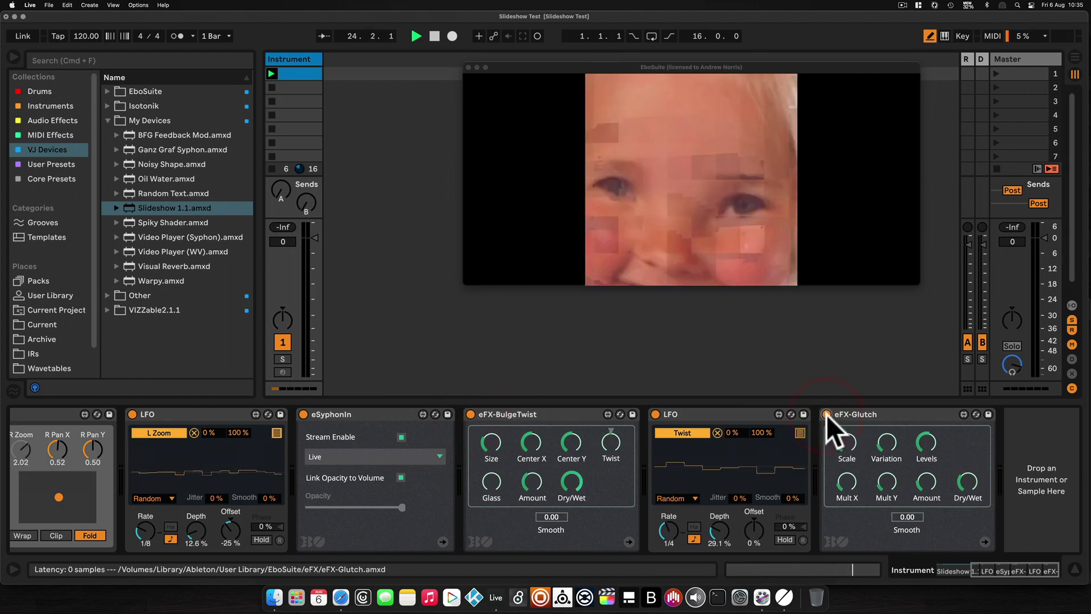
- Turn off eFX-Glutch, the Twist LFO and eFX-BulgeTwist, then stop playback
left_click(827, 413)
left_click(654, 414)
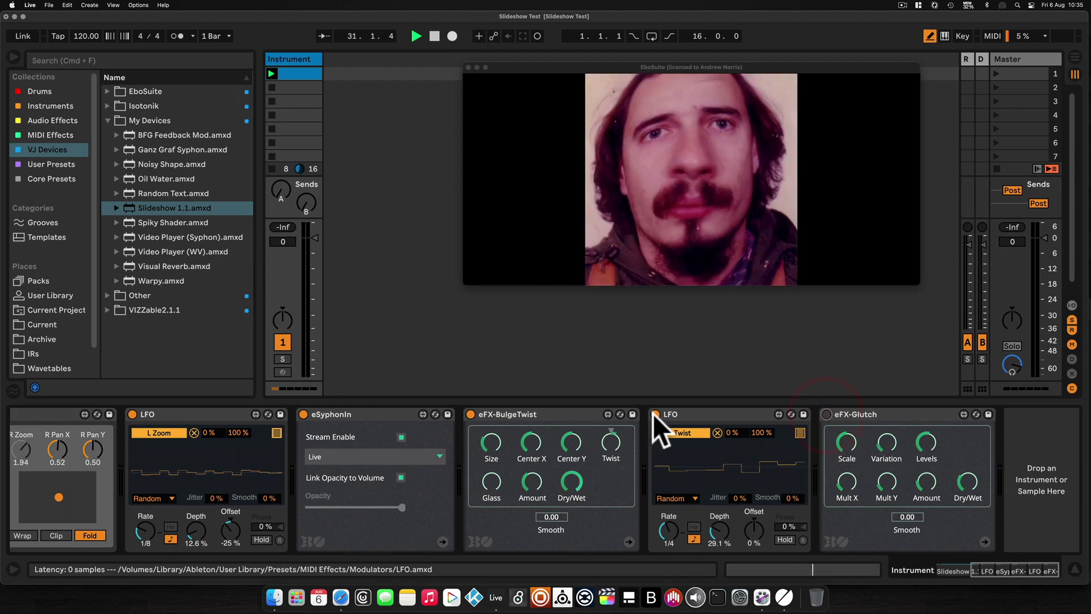
left_click(470, 414)
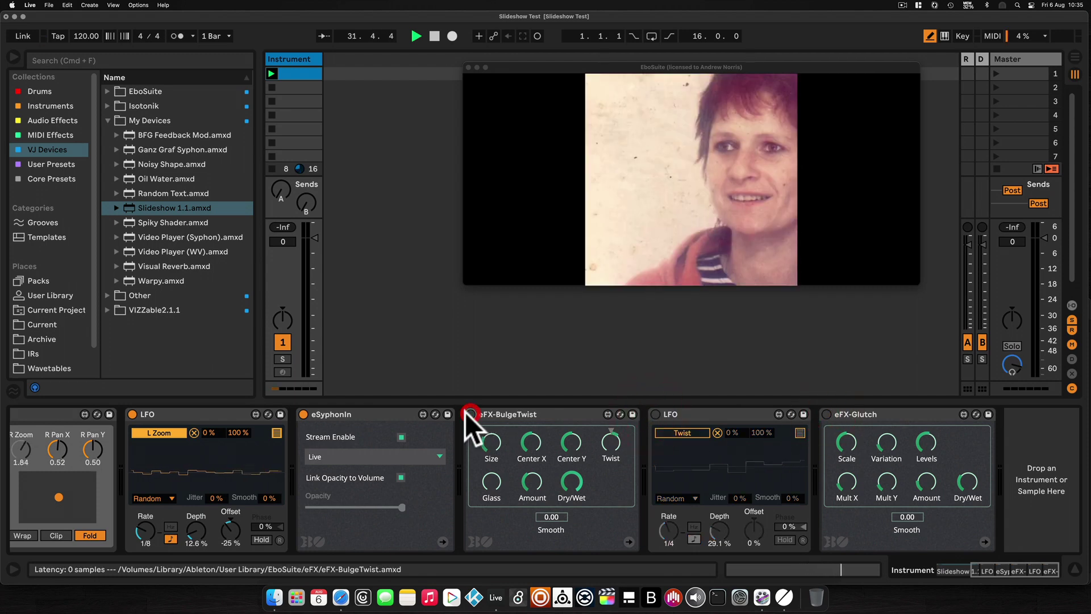
left_click(302, 414)
left_click(433, 38)
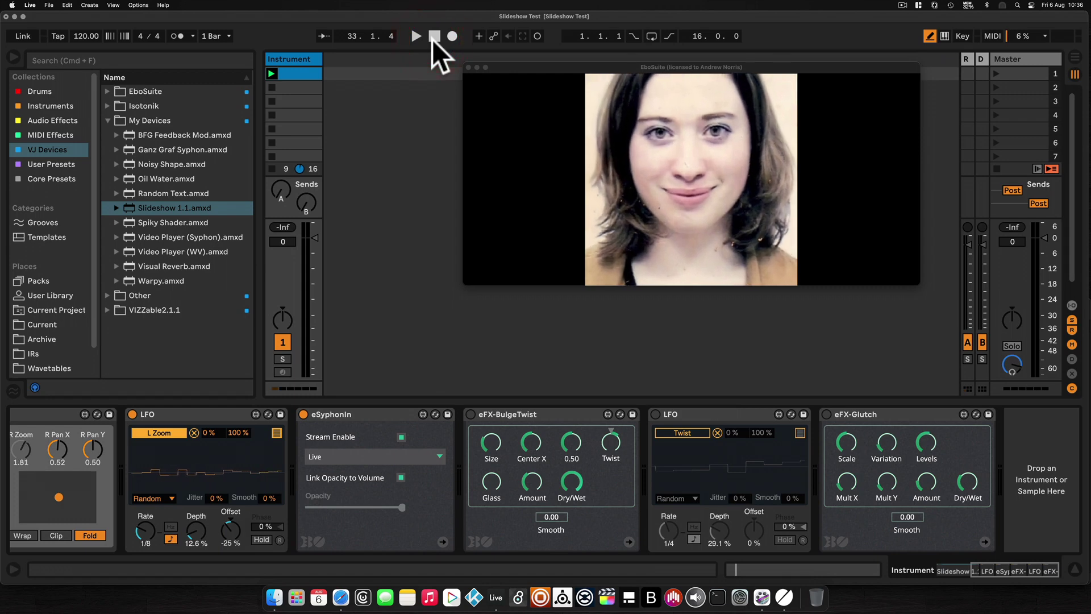